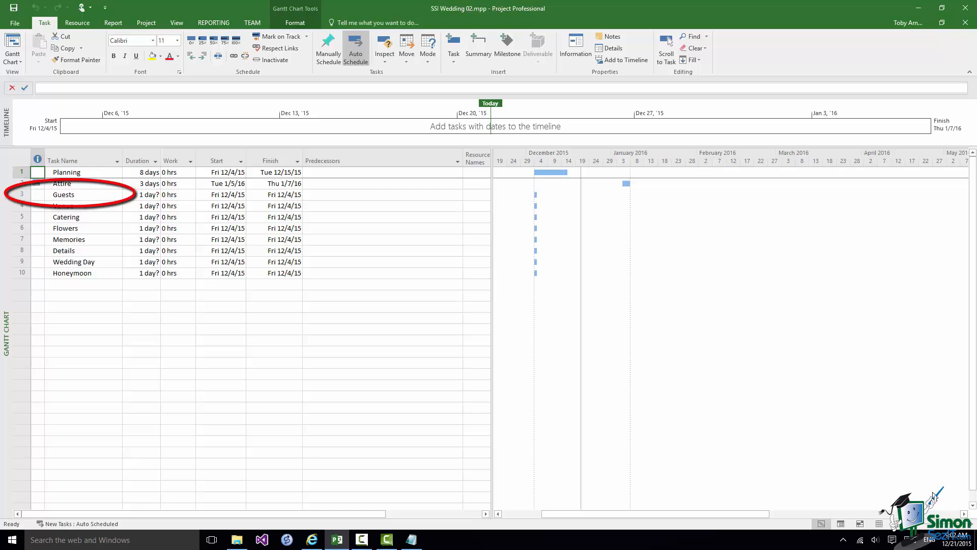
Insert a task named "Make Guest List" above Venue and indent it as a subtask of Guests
left_click(18, 204)
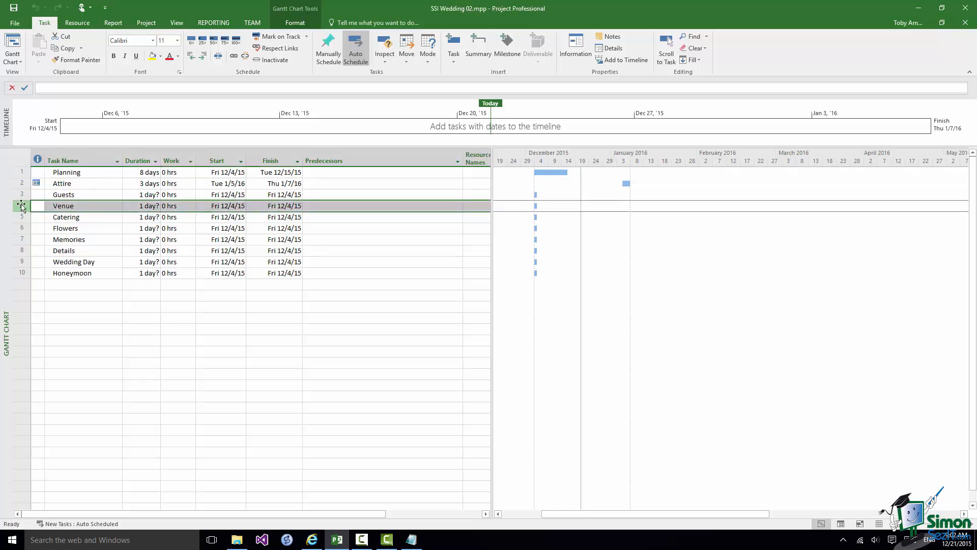
right_click(20, 204)
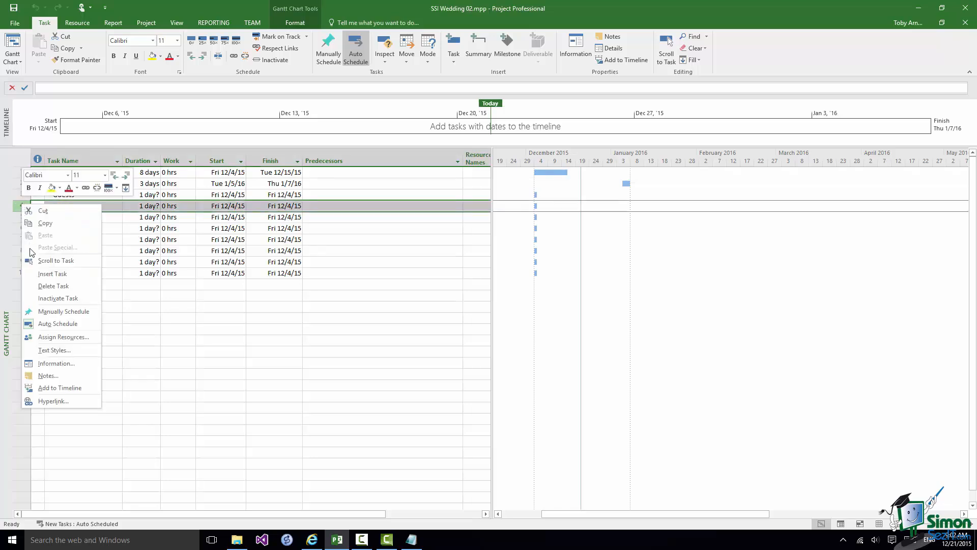
left_click(52, 273)
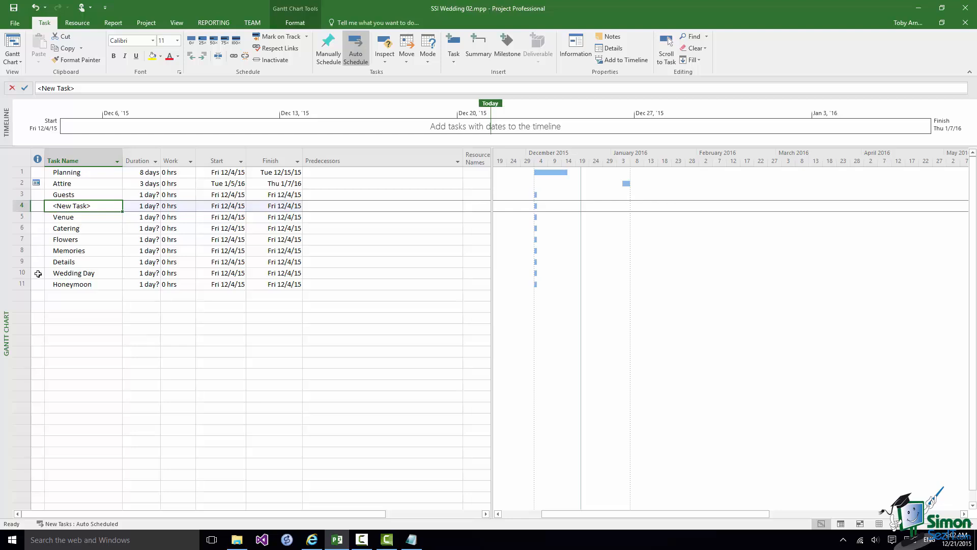
left_click(76, 88)
key("BackSpace")
key("BackSpace")
key("BackSpace")
key("BackSpace")
key("BackSpace")
key("BackSpace")
key("BackSpace")
key("BackSpace")
key("BackSpace")
key("BackSpace")
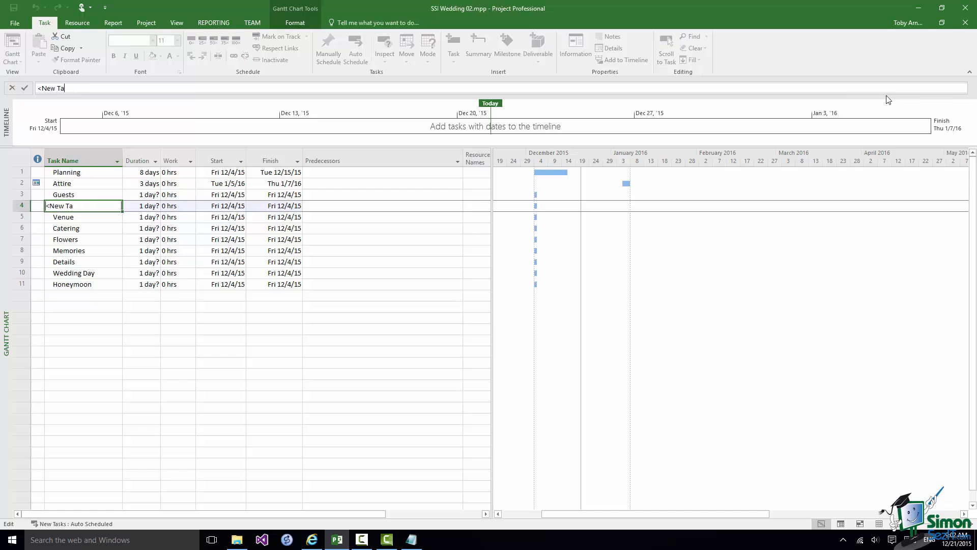
type("Make Guest List")
left_click(25, 88)
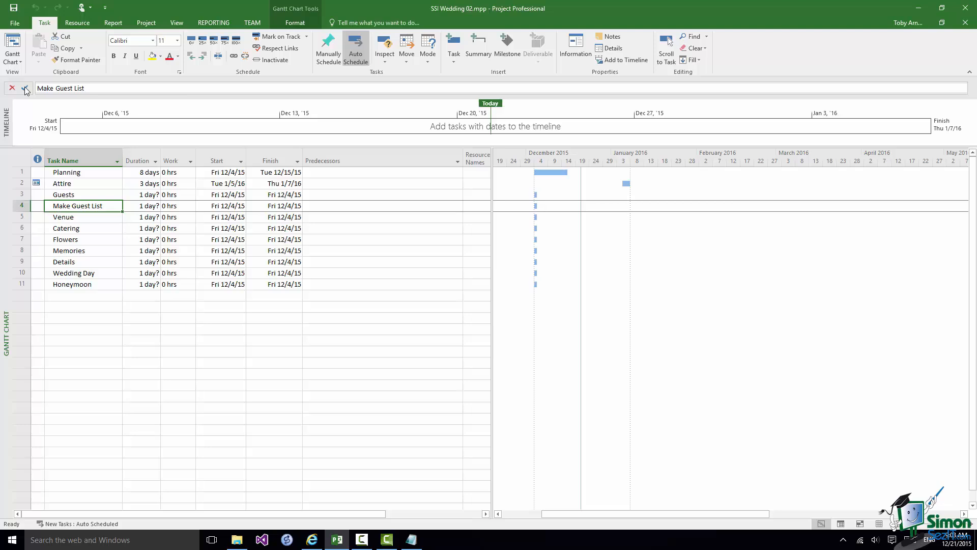
left_click(203, 59)
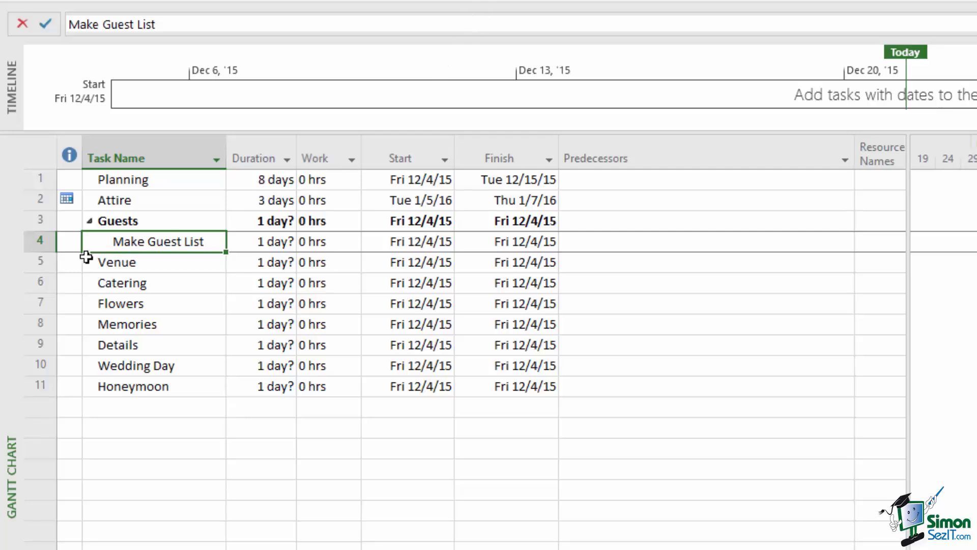
Collapse and expand the Guests summary task twice to check how its subtask is hidden and shown
left_click(90, 222)
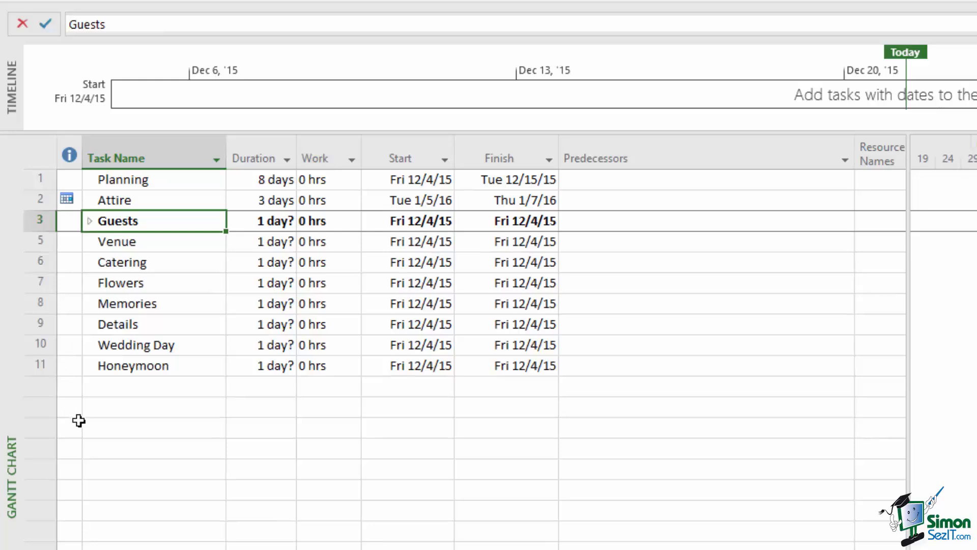
left_click(90, 221)
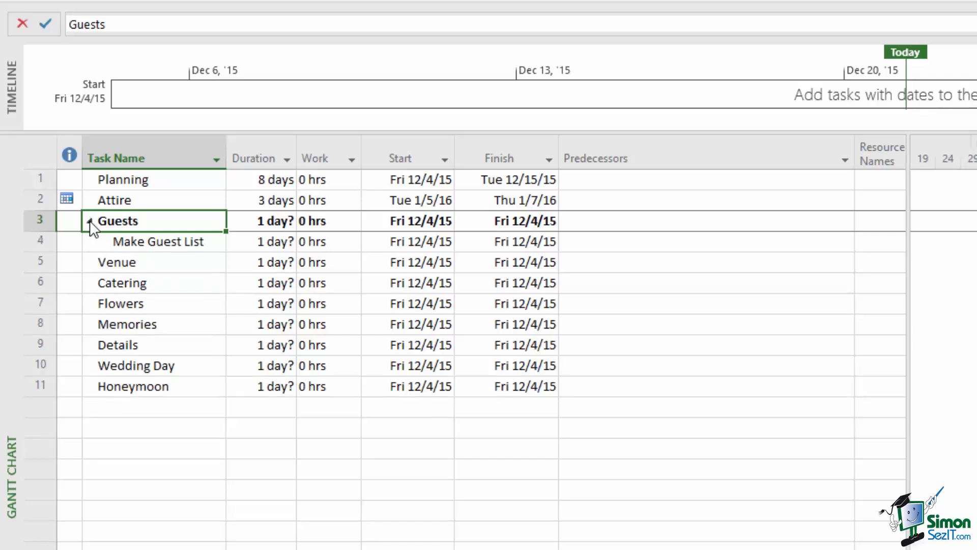
left_click(89, 221)
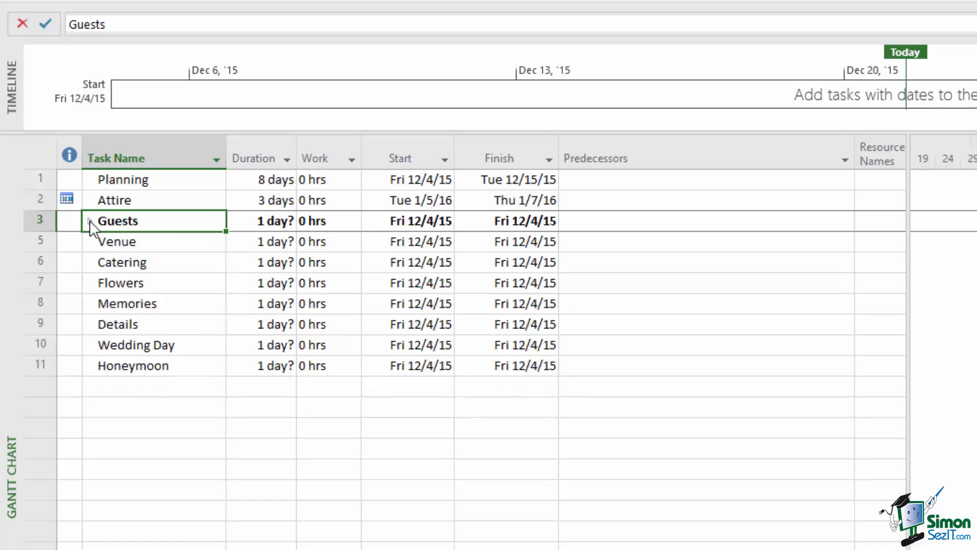
left_click(90, 221)
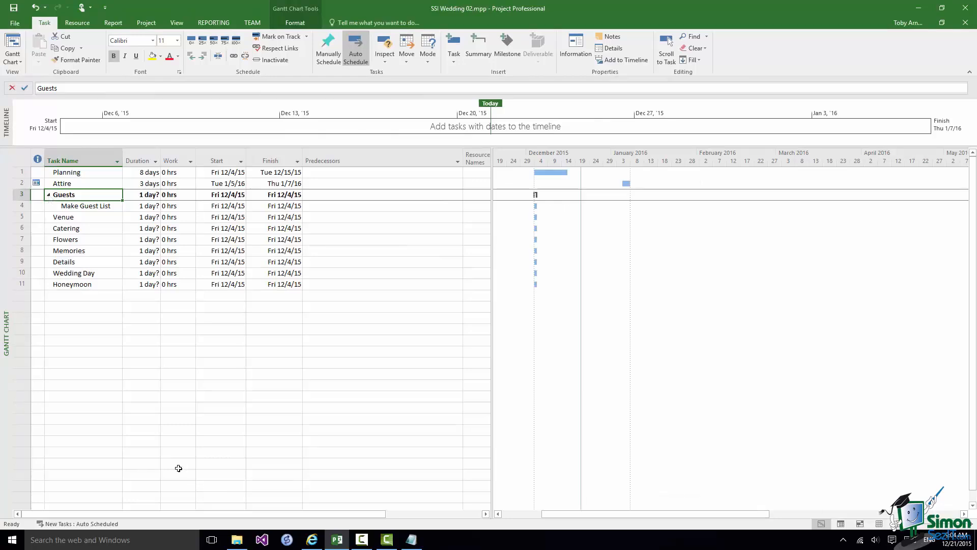
Insert a "Send out invitations" subtask below Make Guest List and widen the Task Name column to fit it on one line
left_click(23, 217)
right_click(29, 218)
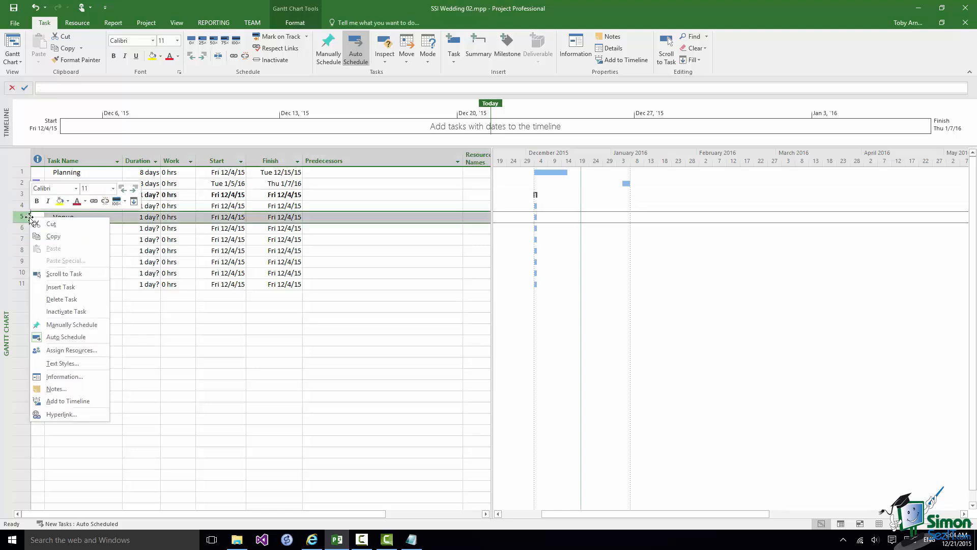
left_click(57, 288)
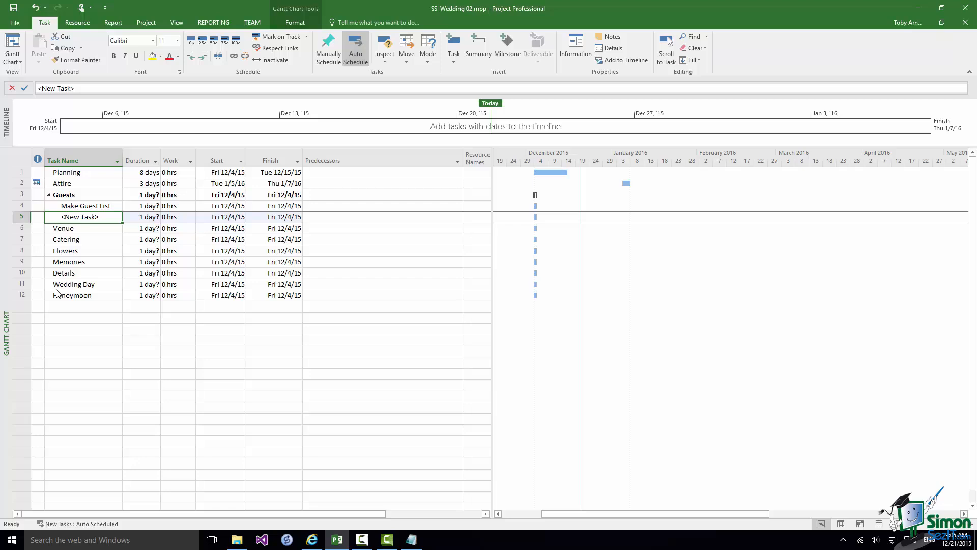
left_click(84, 89)
key("BackSpace")
key("BackSpace")
key("BackSpace")
key("BackSpace")
key("BackSpace")
key("BackSpace")
key("BackSpace")
key("BackSpace")
key("BackSpace")
key("BackSpace")
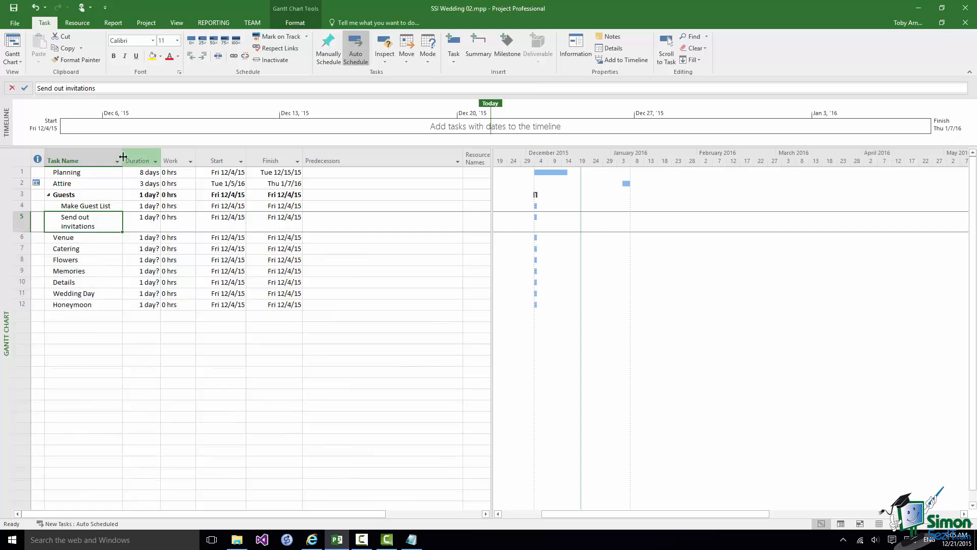
left_click_drag(123, 156, 144, 155)
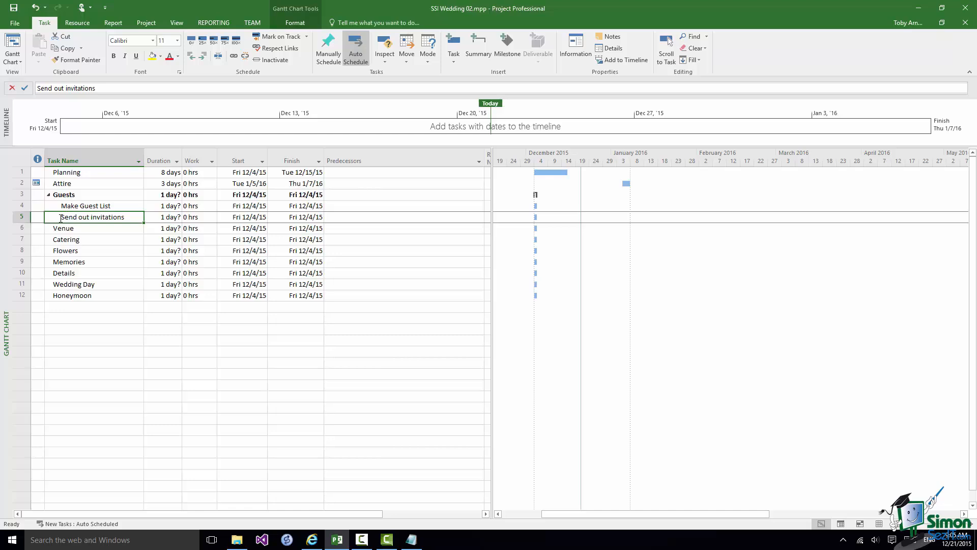
Outdent the Send out invitations task and indent it again under Guests
left_click(18, 216)
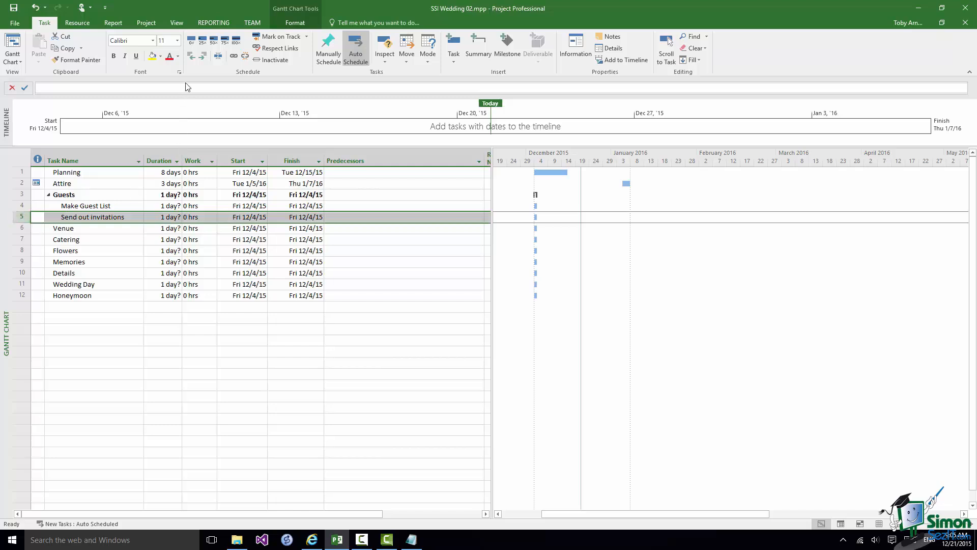
left_click(192, 57)
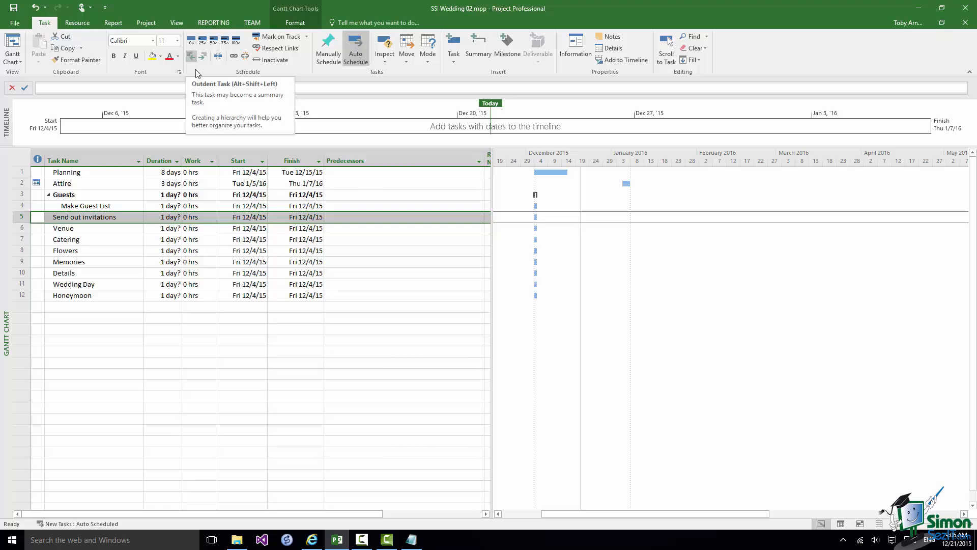
left_click(203, 57)
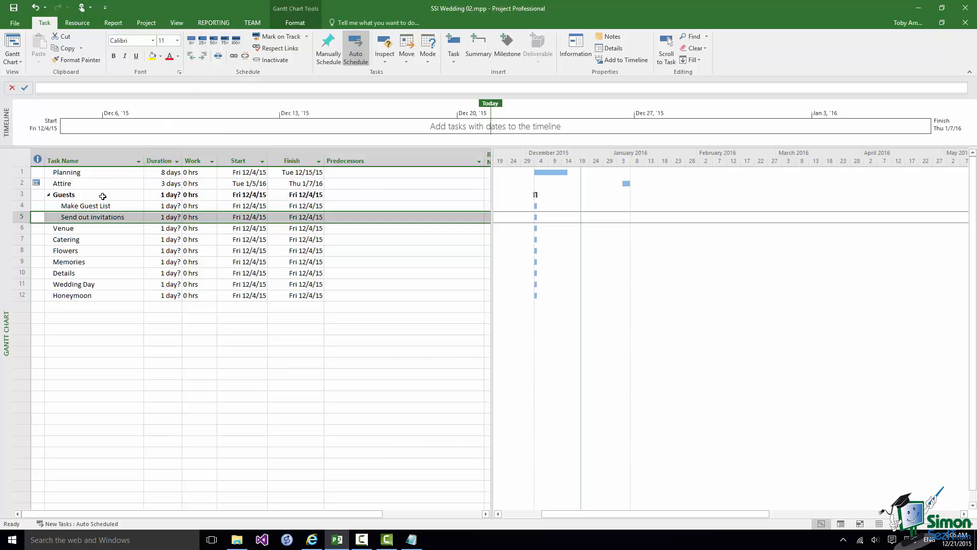
Insert the subtasks "Finalize Guest List" and "Book guest accommodation" above Venue, within the Guests group
left_click(19, 228)
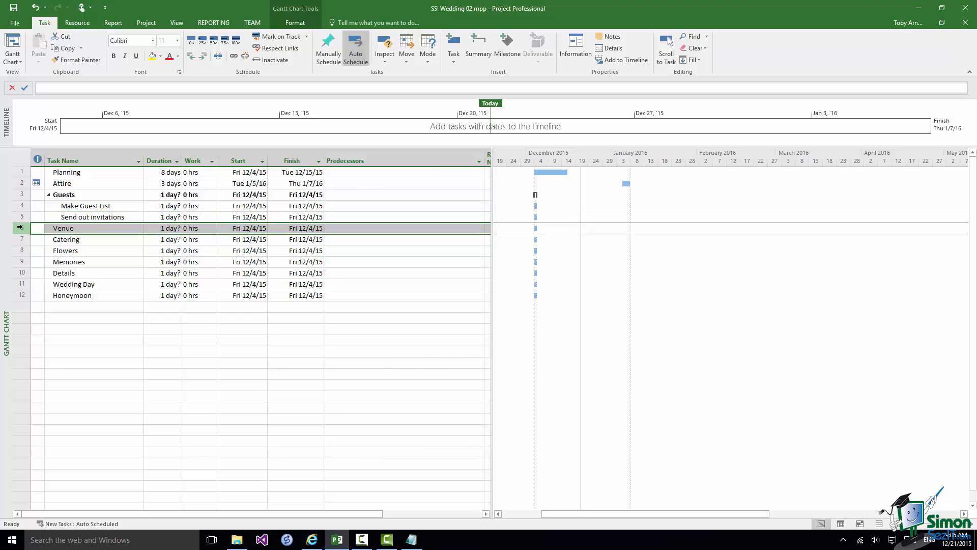
right_click(20, 228)
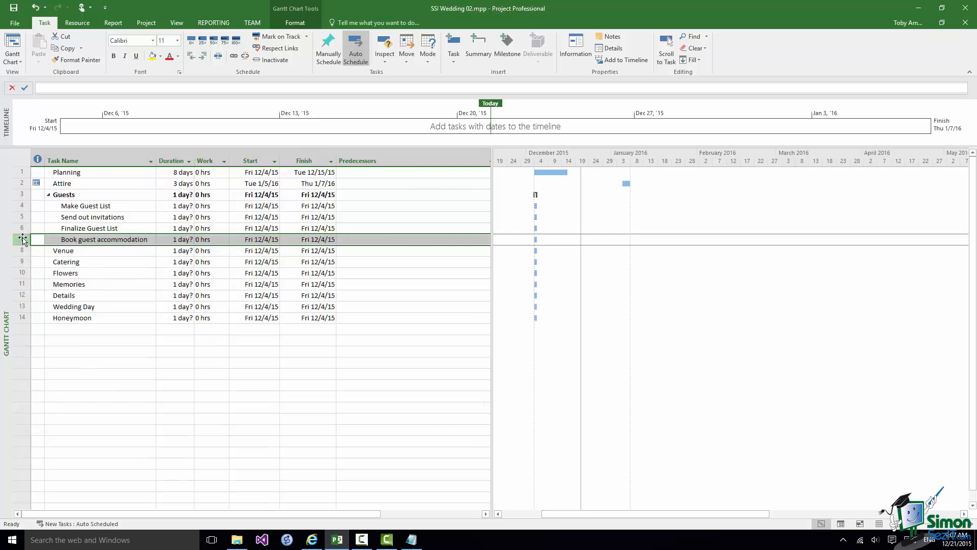
right_click(23, 239)
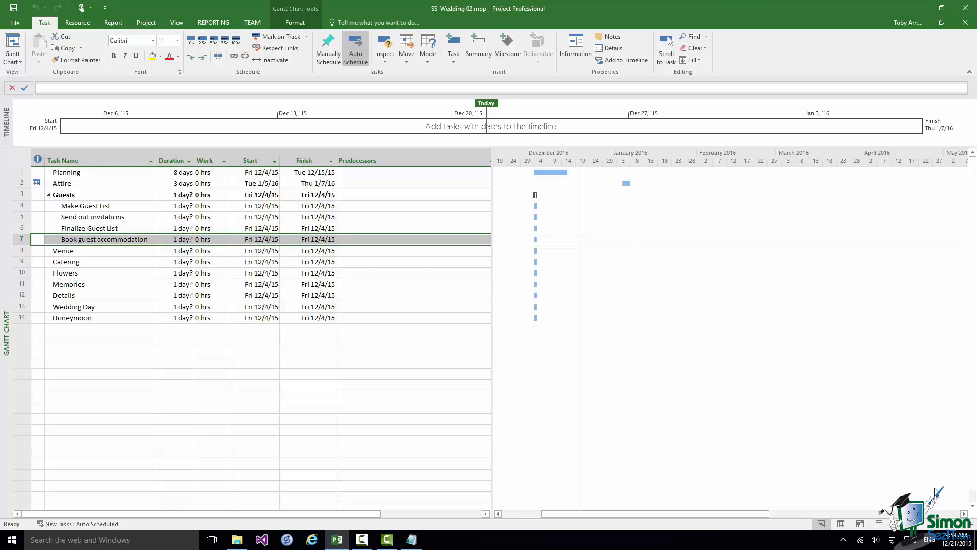
Set the duration of the Make Guest List subtask to 8 days
left_click(111, 208)
left_click(183, 206)
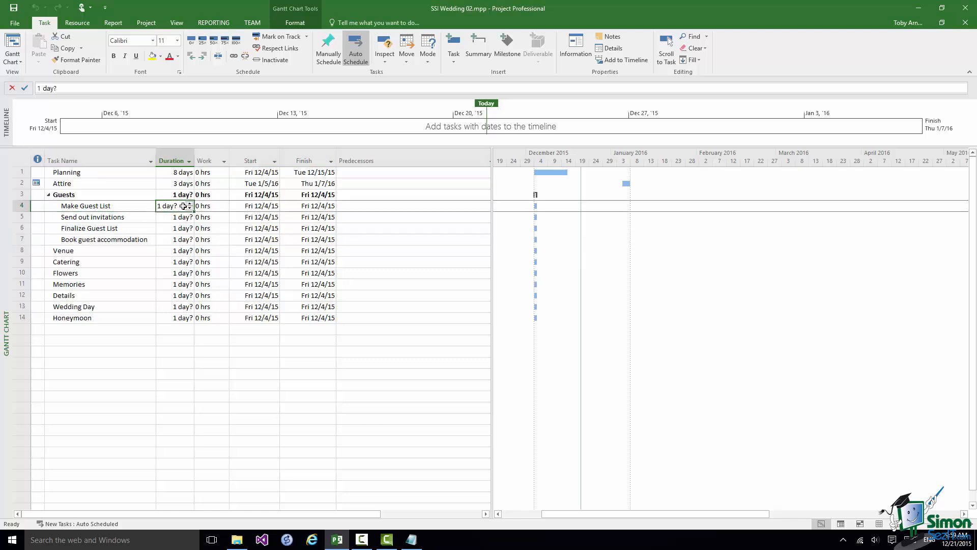
left_click(190, 204)
left_click(190, 204)
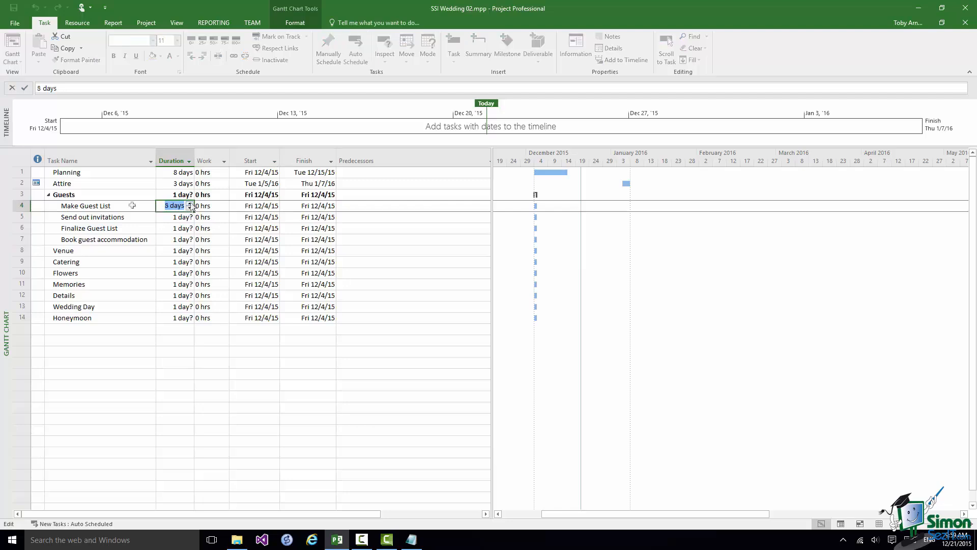
left_click(132, 205)
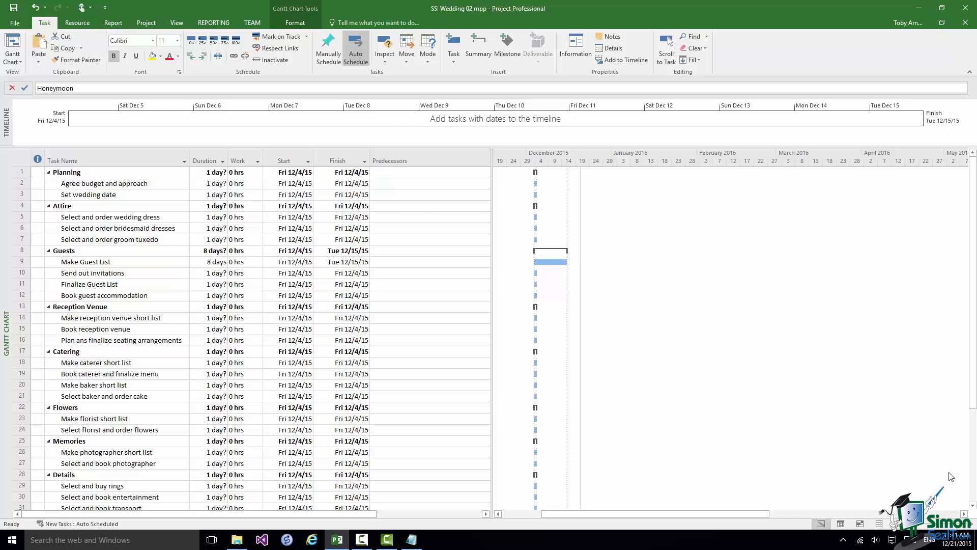
Insert a "Select wedding dress" task above Select and order bridesmaid dresses and indent it under Select and order wedding dress
left_click(20, 217)
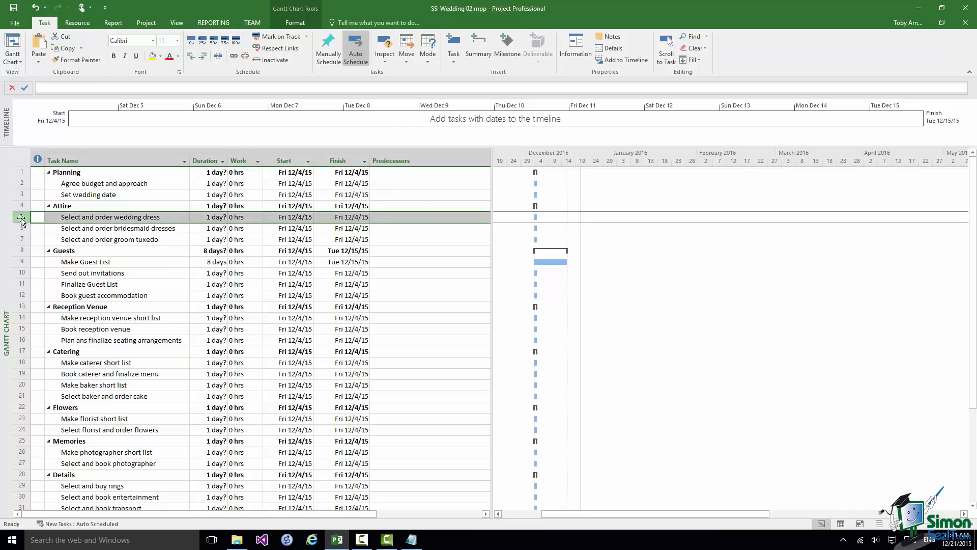
right_click(18, 227)
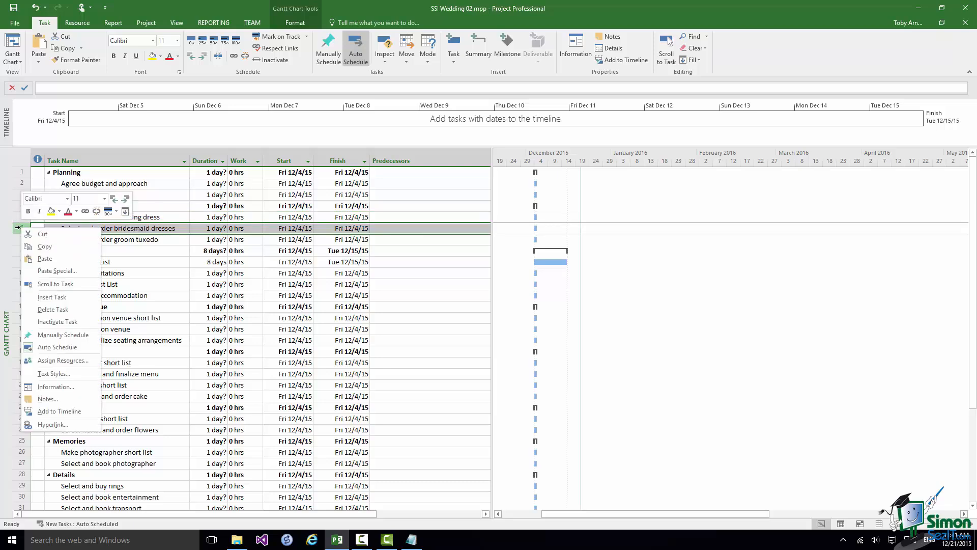
left_click(52, 298)
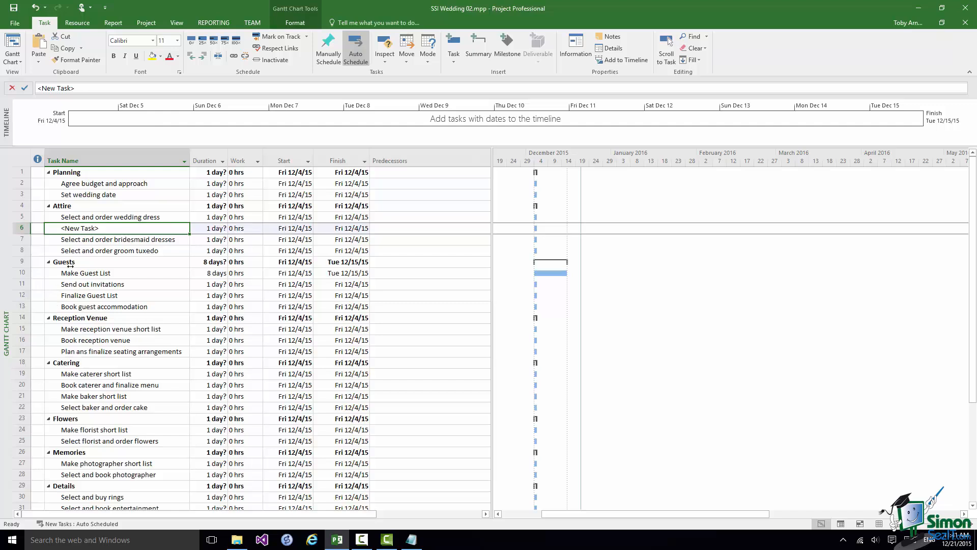
left_click(83, 87)
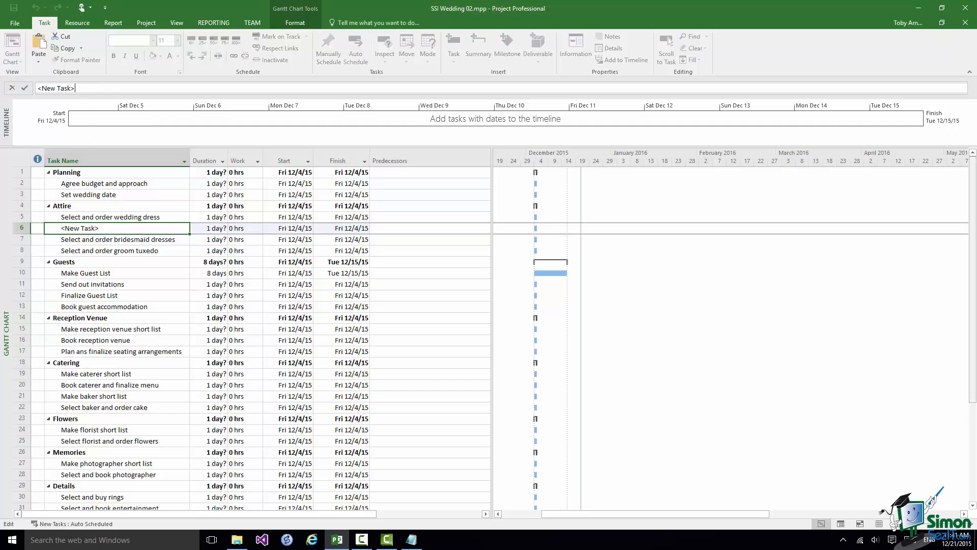
key("BackSpace")
key("BackSpace")
key("BackSpace")
key("BackSpace")
key("BackSpace")
key("BackSpace")
key("BackSpace")
key("BackSpace")
key("BackSpace")
key("BackSpace")
type("Select wedding dress")
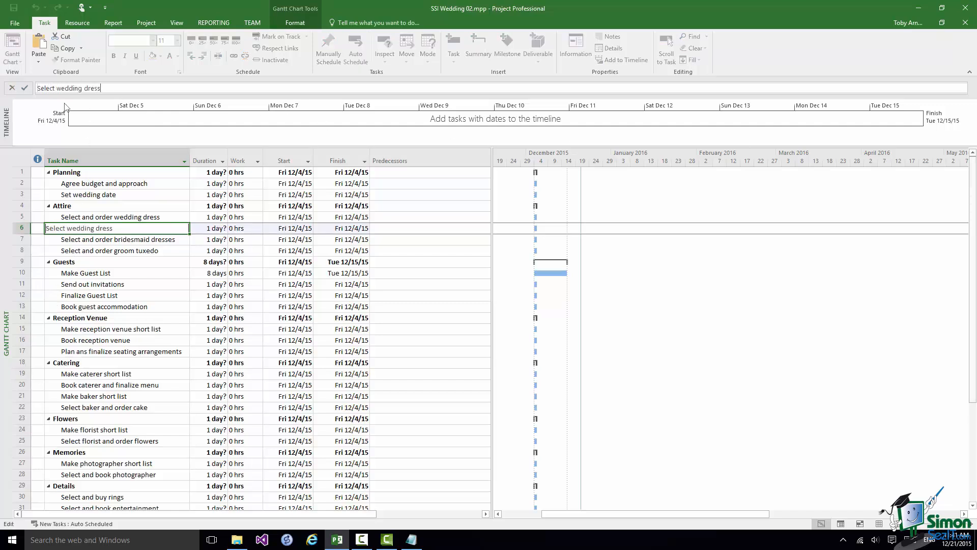
left_click(26, 89)
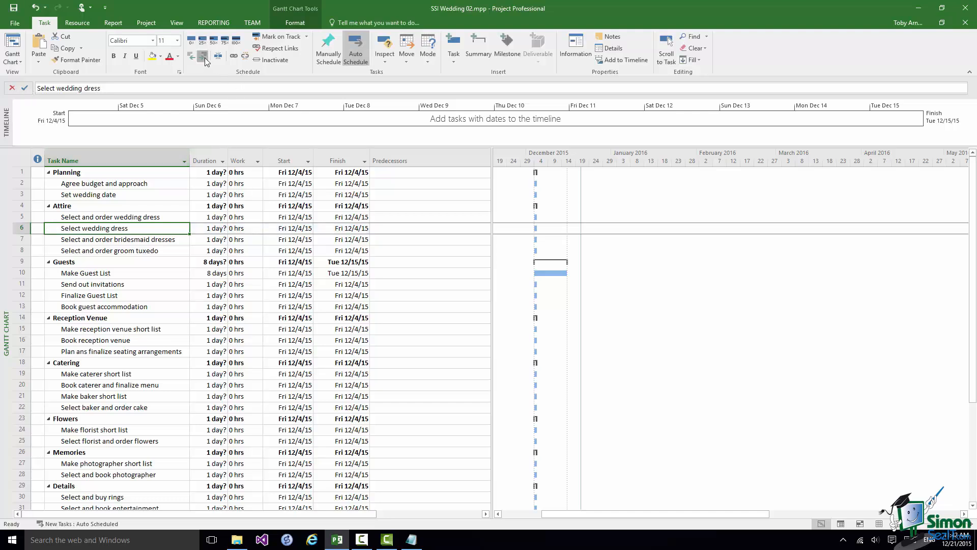
left_click(203, 56)
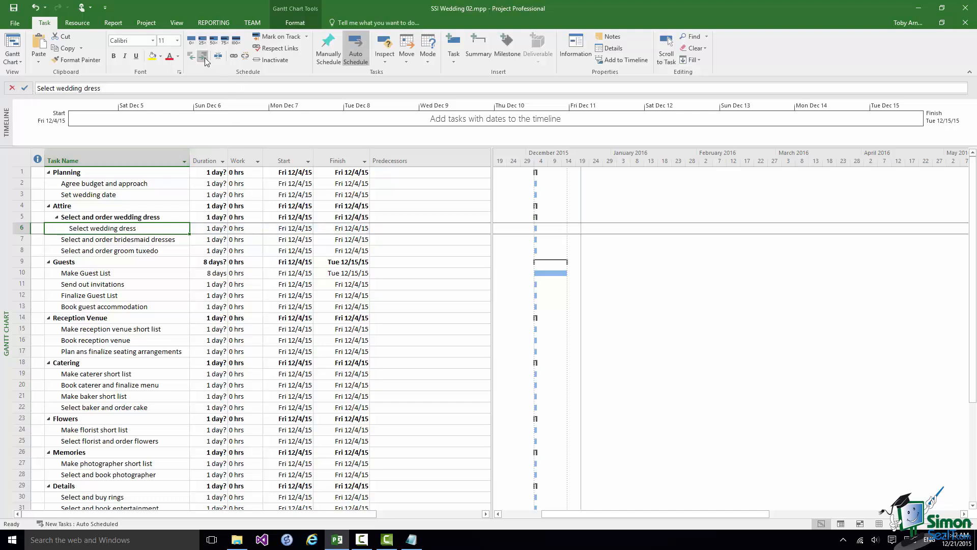
Insert the subtasks "Order dress" and "Measurements and fittings" below Select wedding dress
left_click(18, 239)
right_click(18, 239)
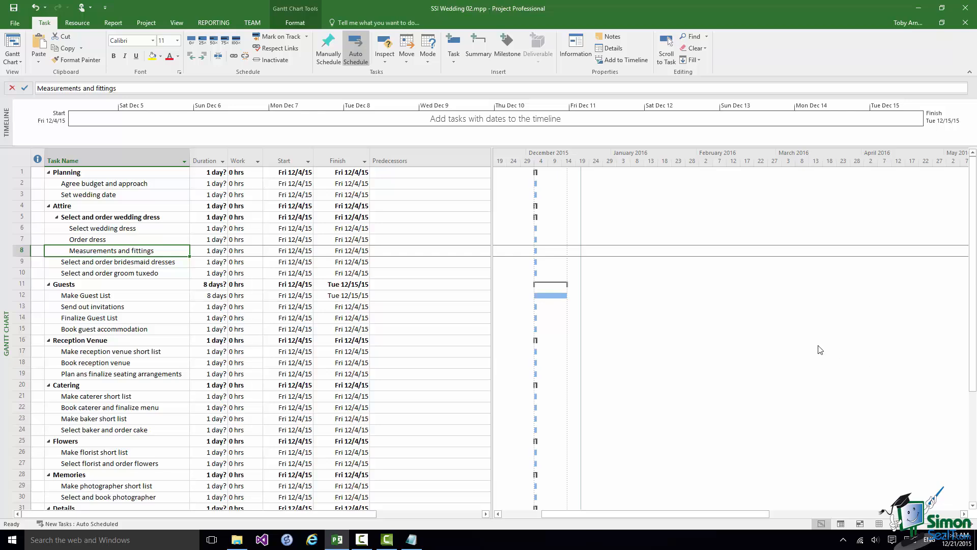
Look through the whole task outline down to the Honeymoon group and select the Attire summary task
scroll(820, 350, "down", 5)
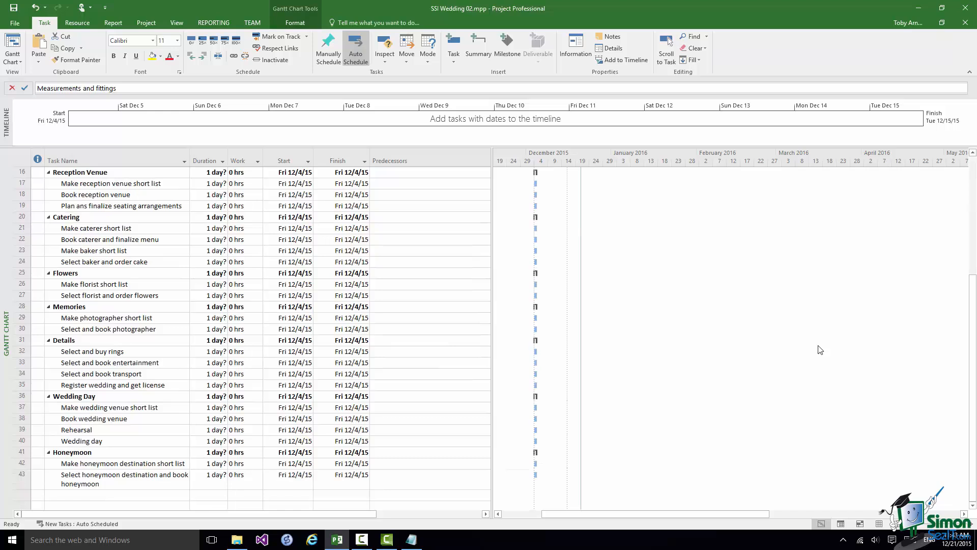
scroll(819, 349, "up", 4)
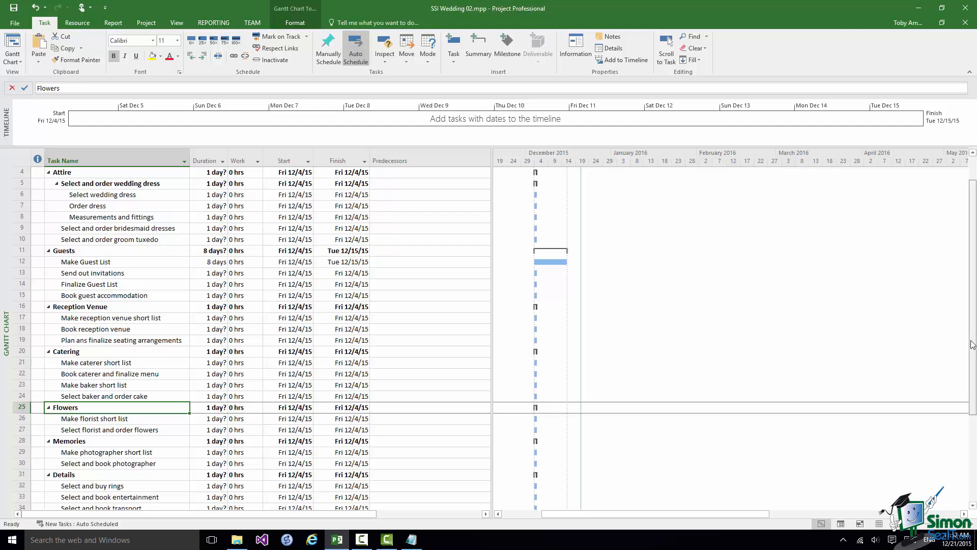
left_click_drag(973, 338, 972, 298)
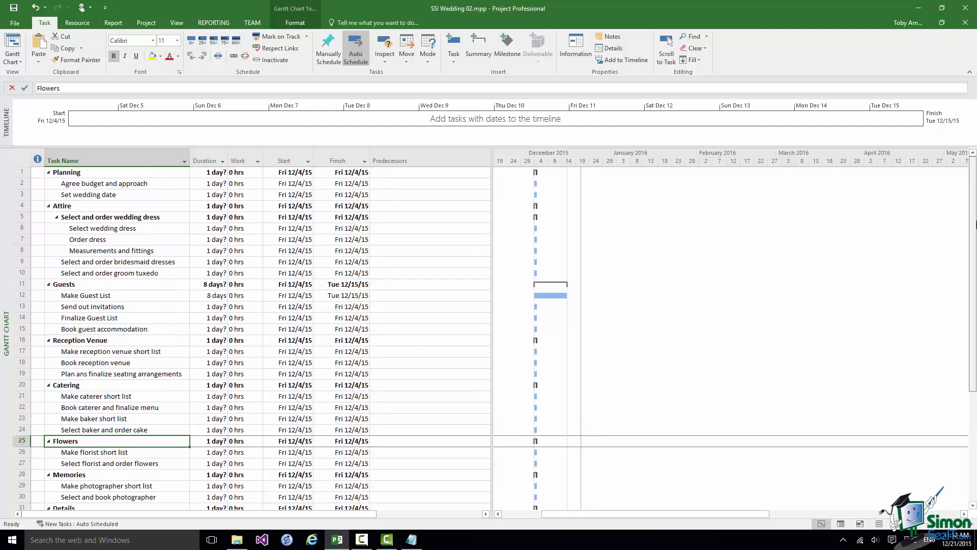
left_click(56, 206)
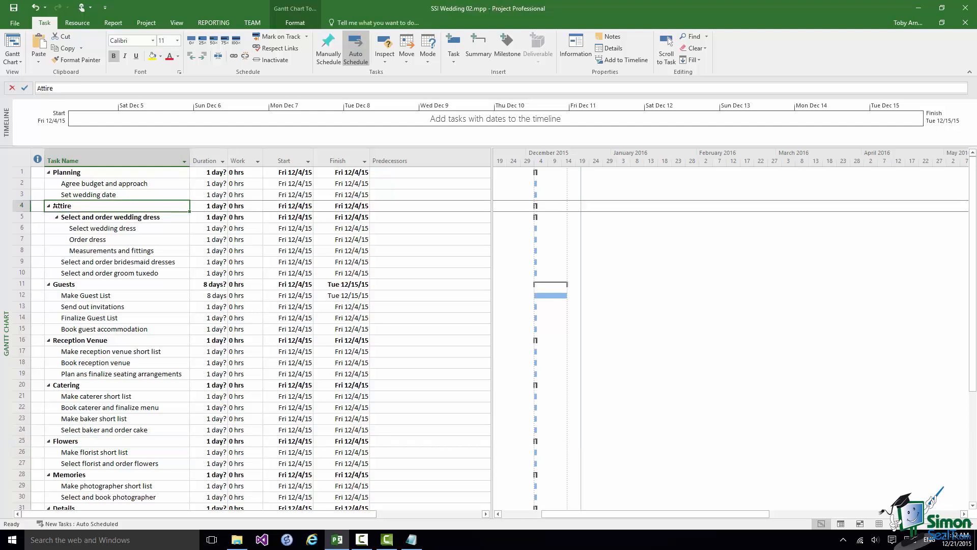
Hide the subtasks of the Attire summary task and show them again
left_click(175, 22)
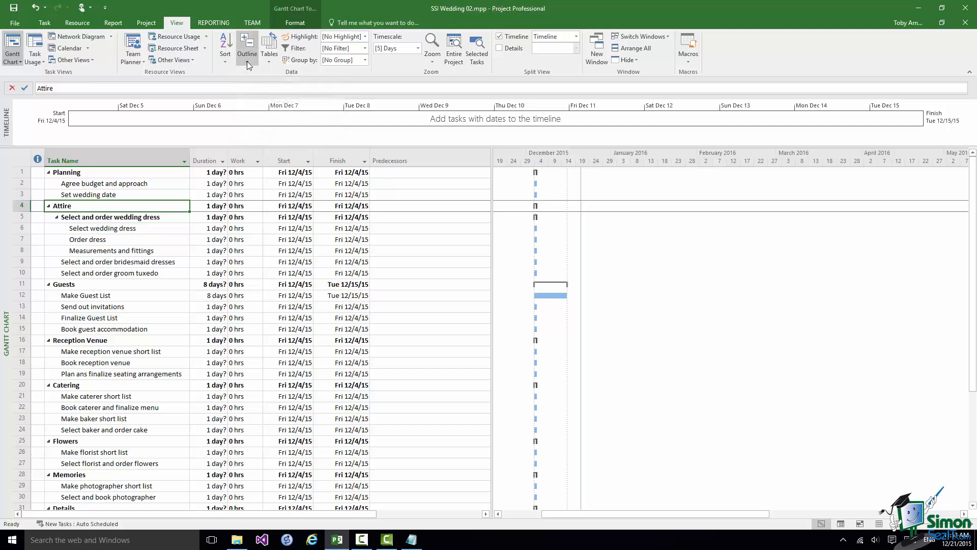
left_click(248, 63)
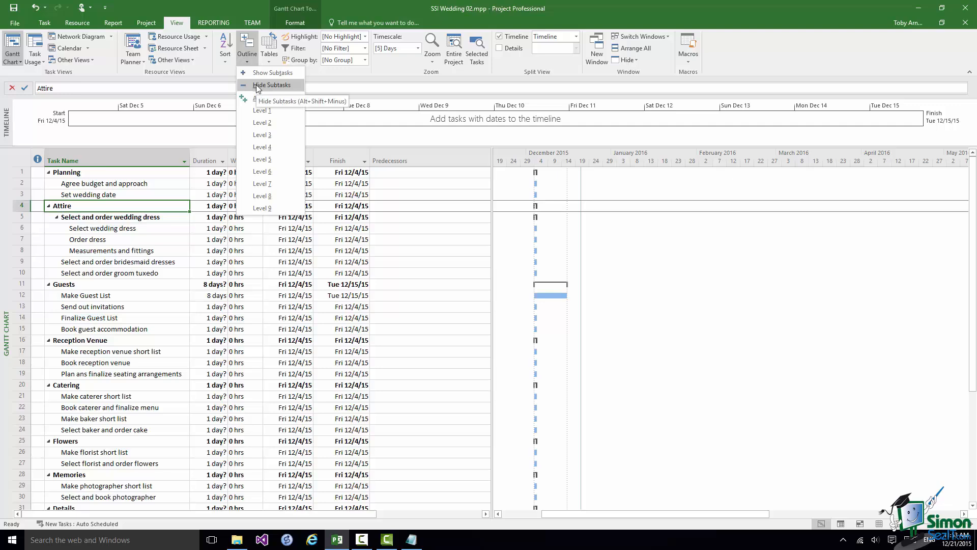
left_click(256, 84)
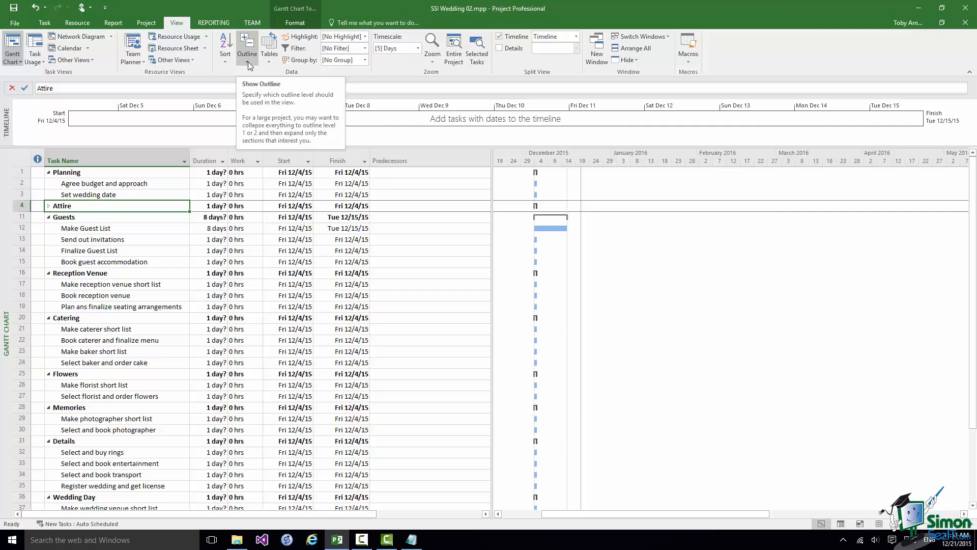
left_click(249, 62)
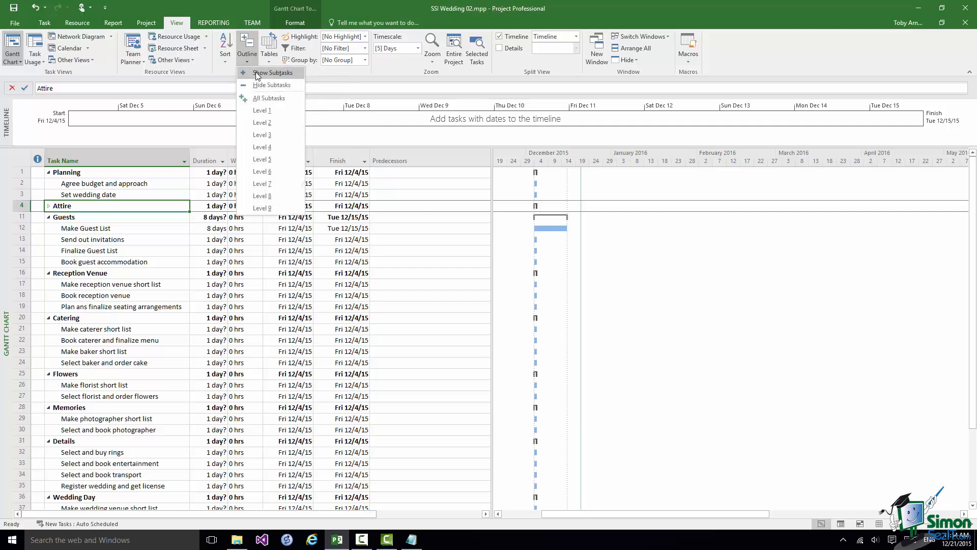
left_click(256, 72)
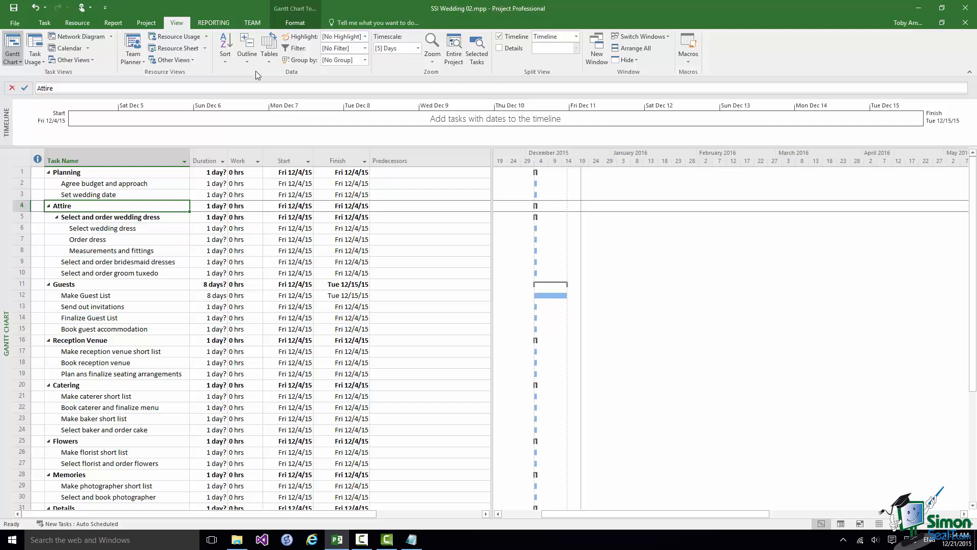
Collapse the whole task outline to Level 1 and expand it to Level 2
left_click(246, 62)
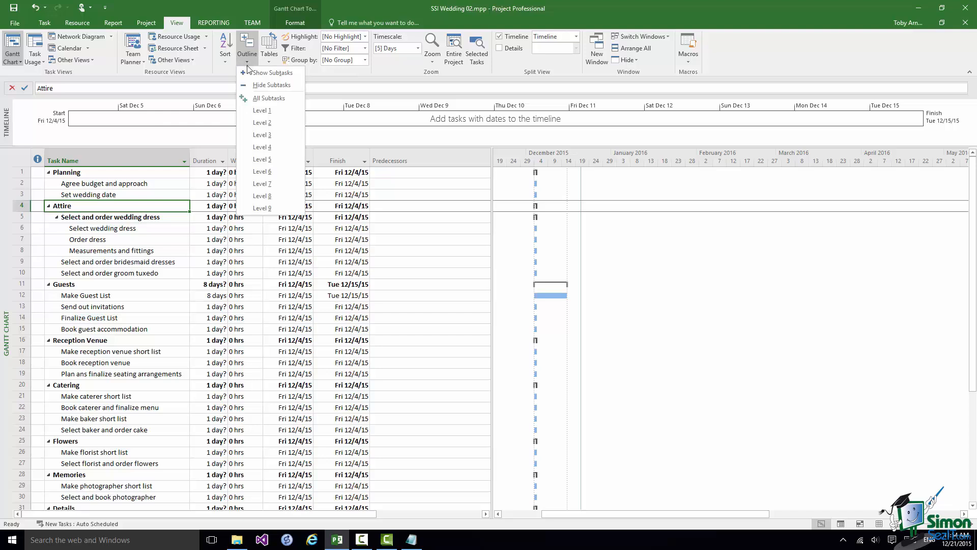
left_click(250, 111)
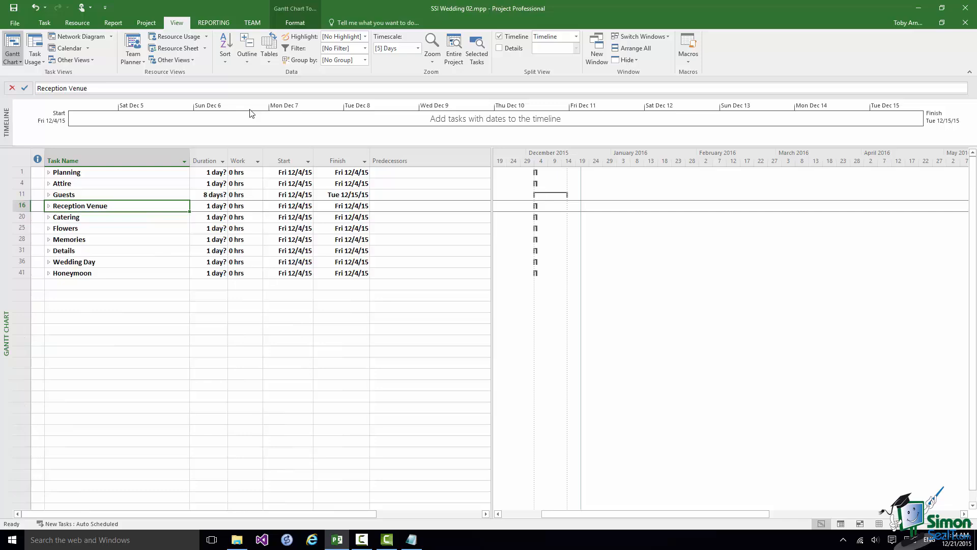
left_click(247, 60)
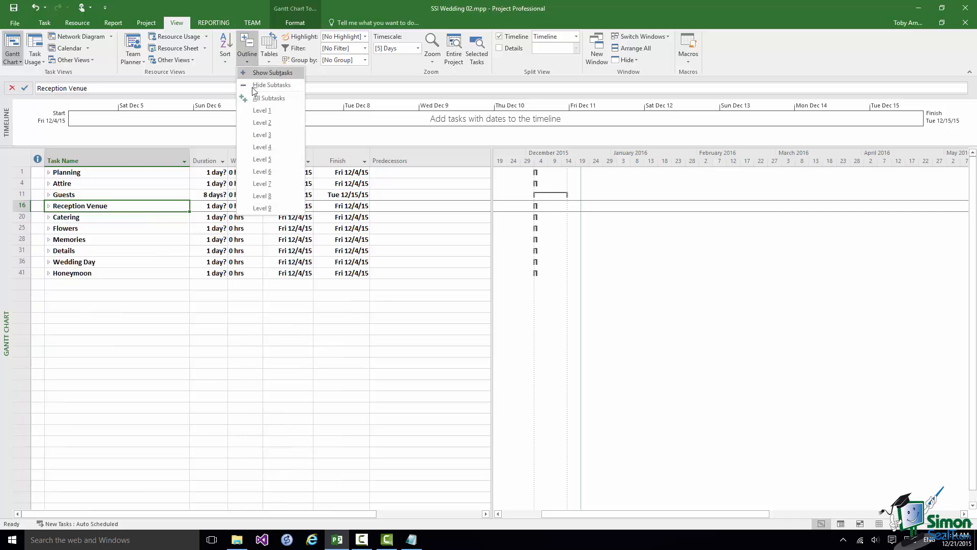
left_click(252, 122)
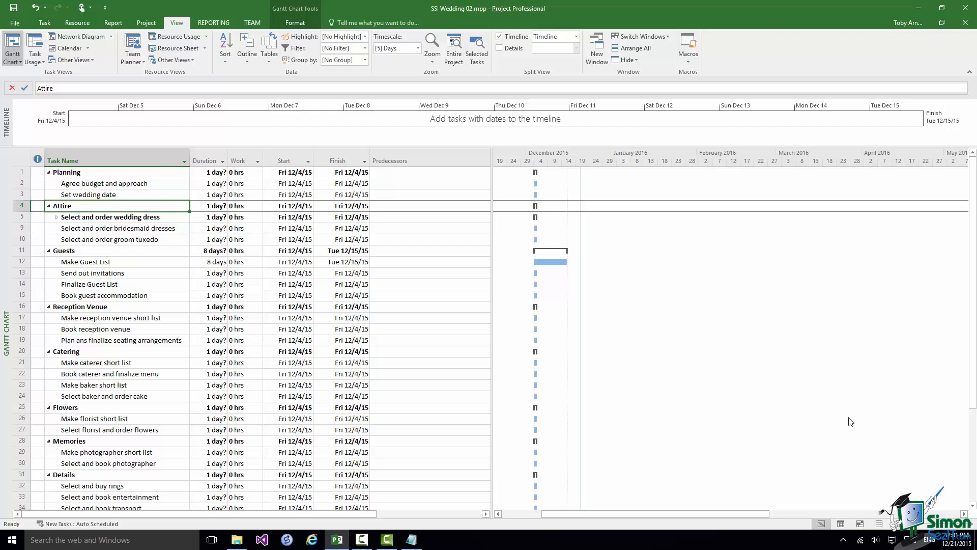
Display the project summary task at the head of the wedding task list
left_click(294, 23)
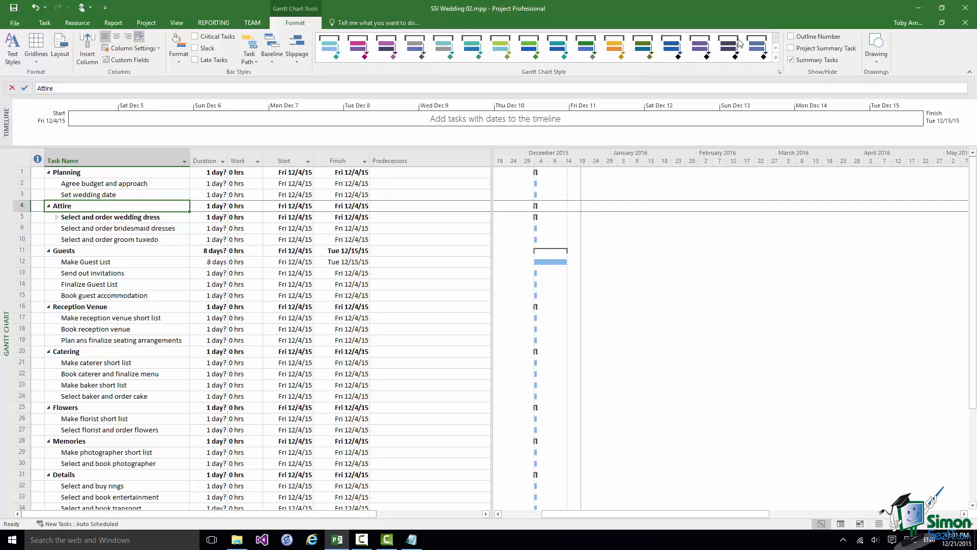
left_click(791, 48)
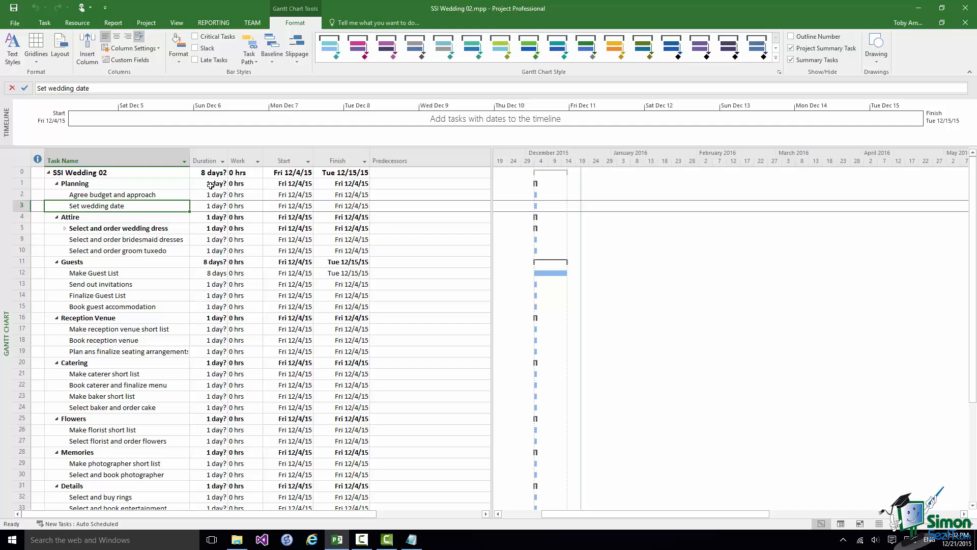
Hide all subtasks under the SSI Wedding 02 project summary task and show them again
left_click(72, 173)
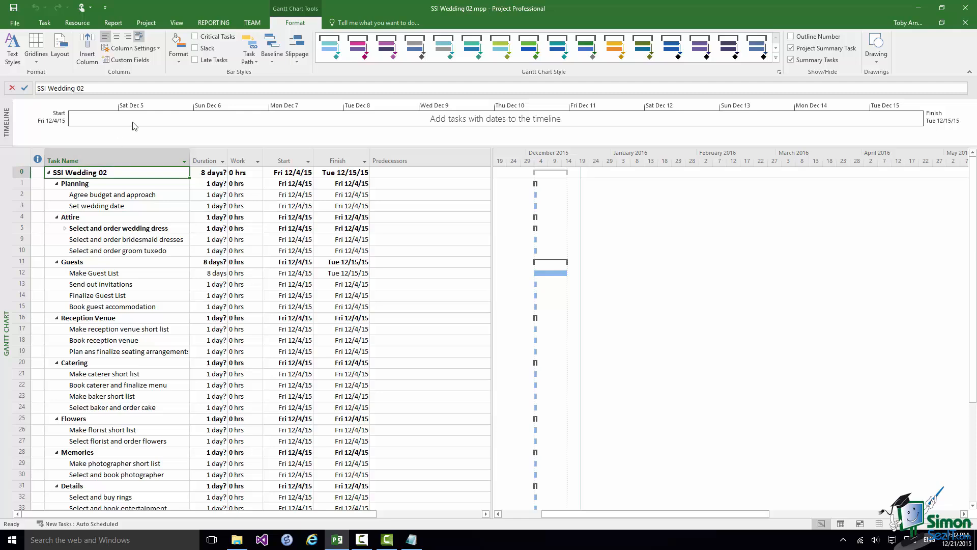
left_click(178, 23)
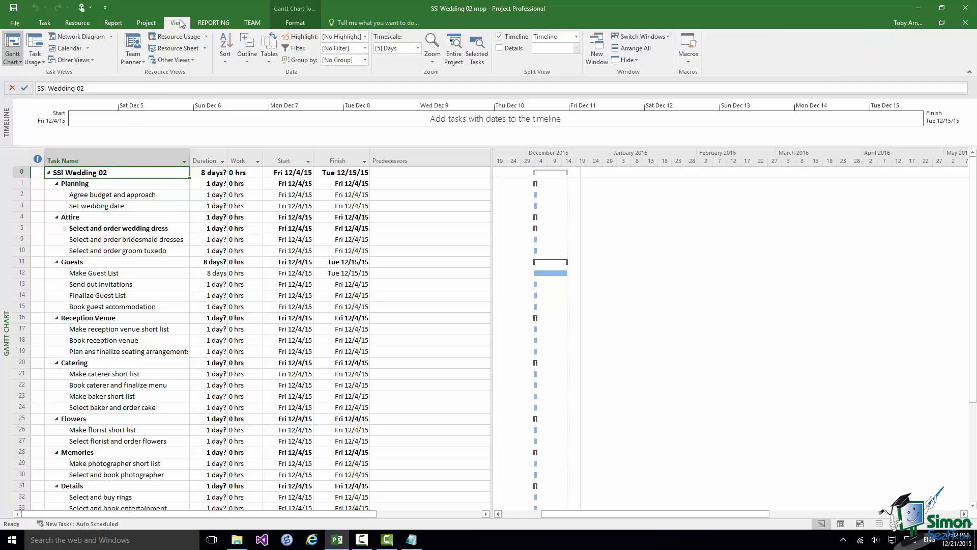
left_click(249, 61)
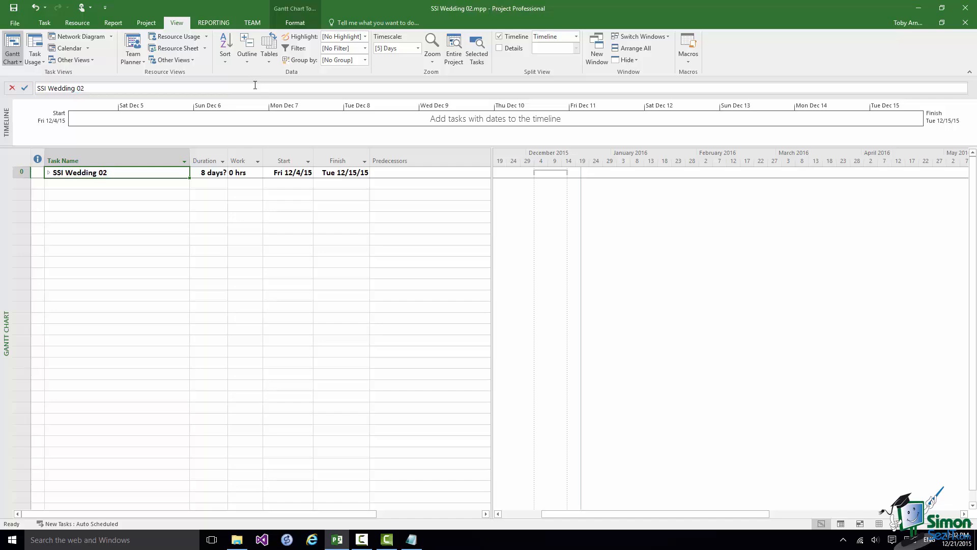
left_click(246, 62)
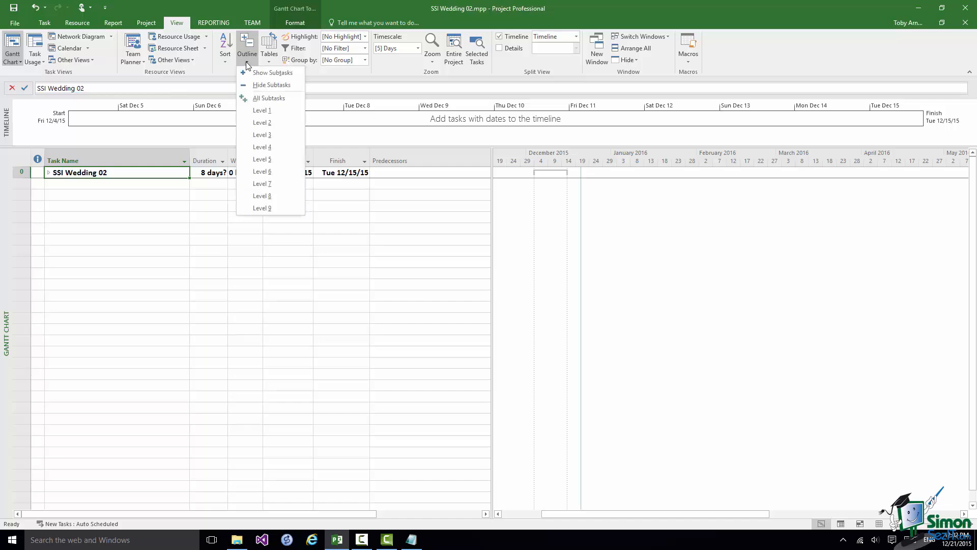
left_click(246, 72)
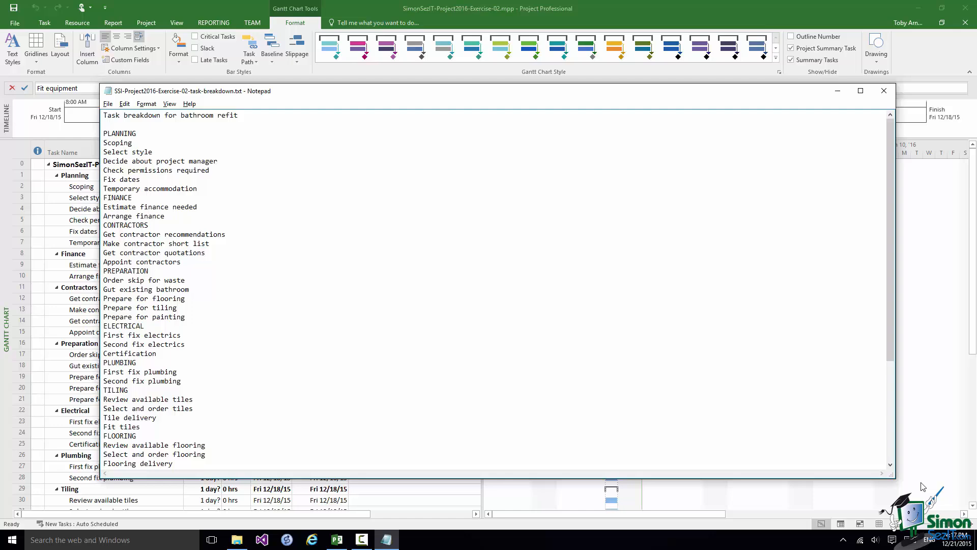
Close the bathroom refit task breakdown text file and review the exercise project's task outline from Planning to Finish
left_click(884, 91)
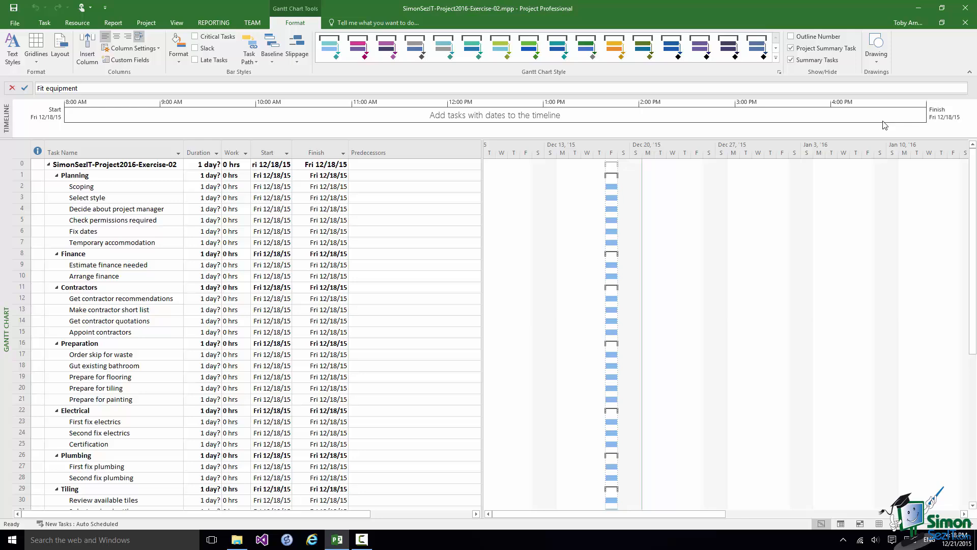
scroll(885, 126, "down", 7)
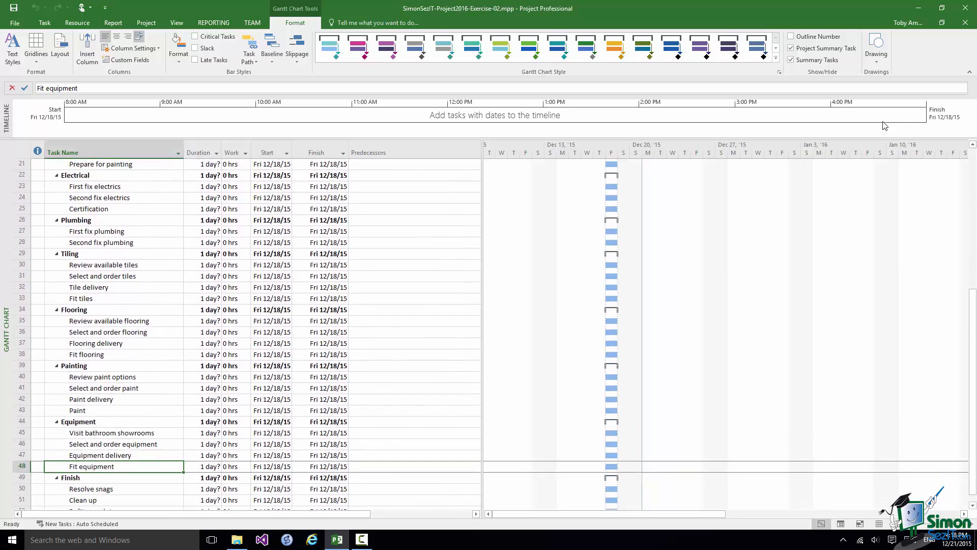
scroll(884, 126, "up", 5)
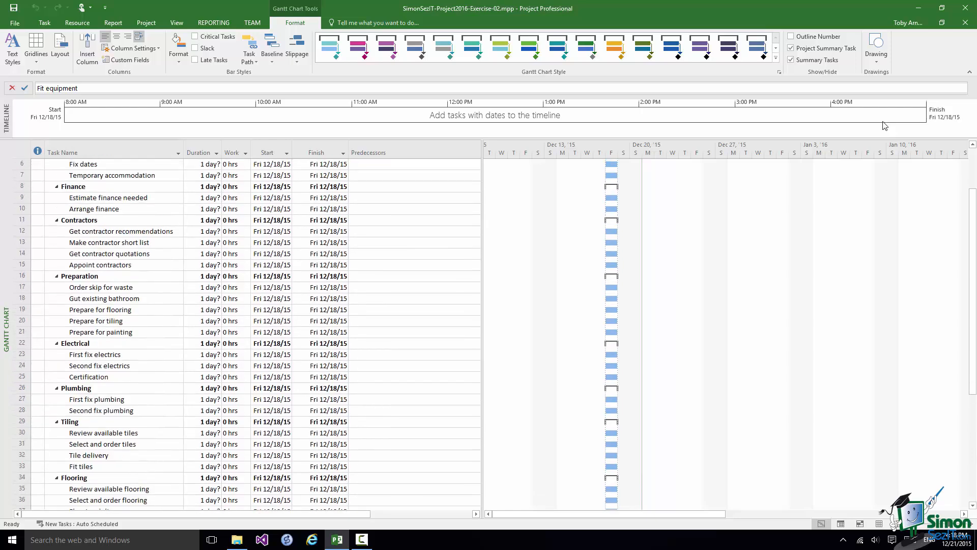
scroll(885, 126, "up", 2)
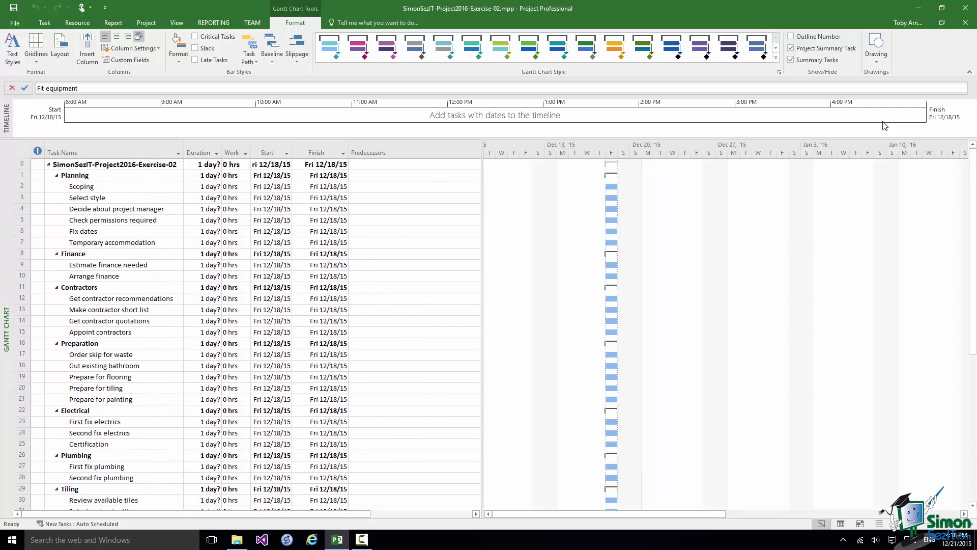